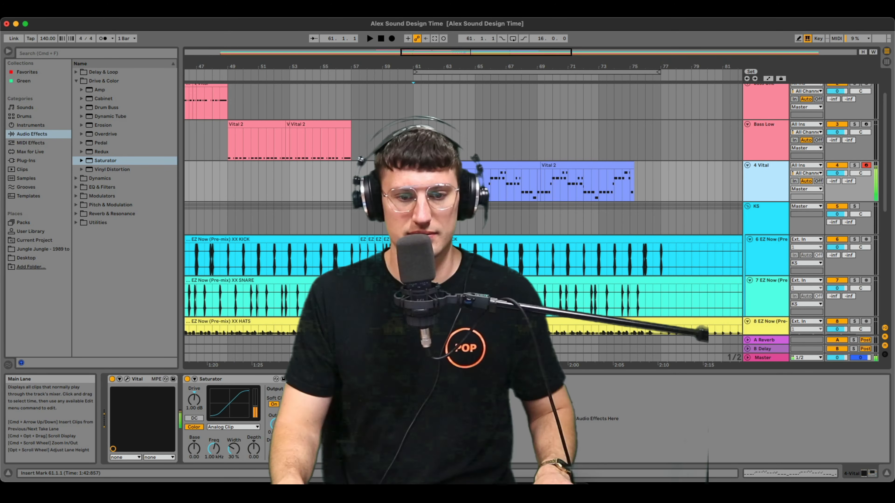
Enable Osc 2 with 0% phase randomisation and load the Drink the Juice wavetable into it.
left_click(126, 379)
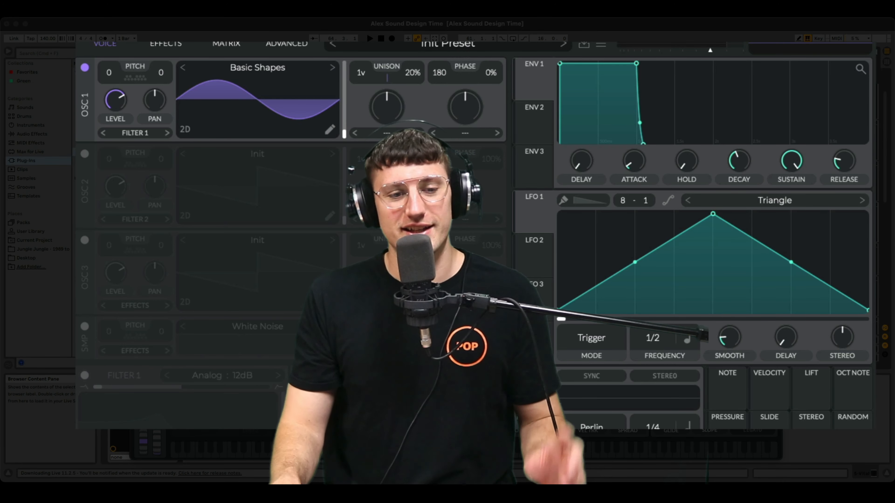
left_click(85, 154)
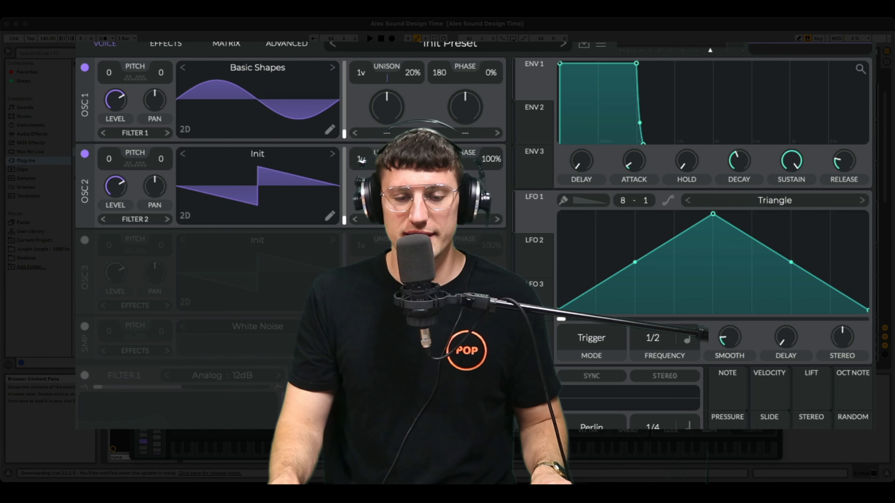
left_click_drag(491, 159, 496, 216)
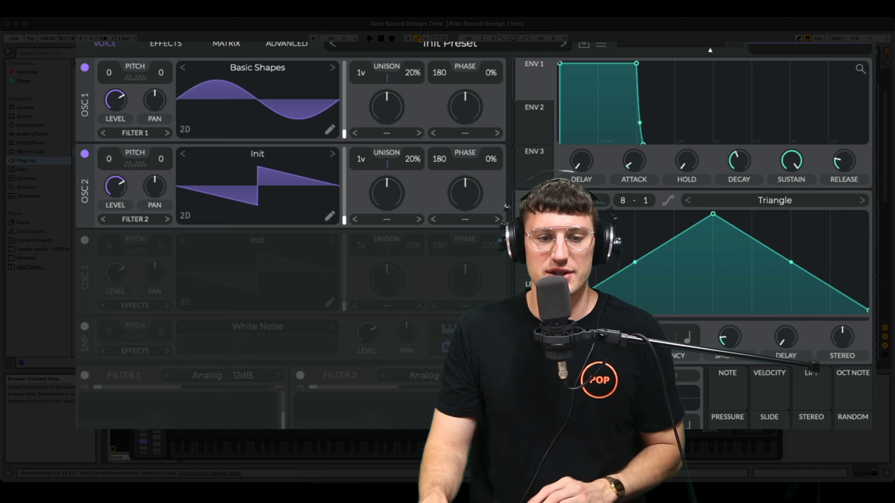
left_click(279, 156)
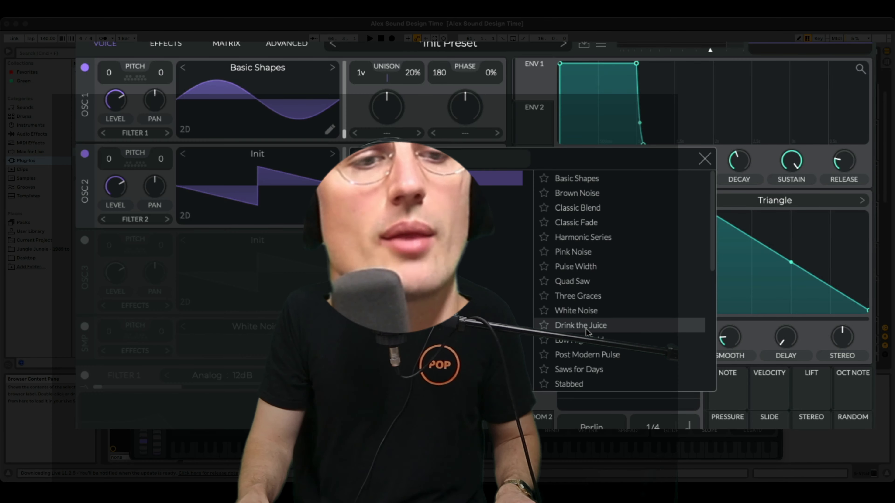
left_click(586, 328)
left_click(704, 158)
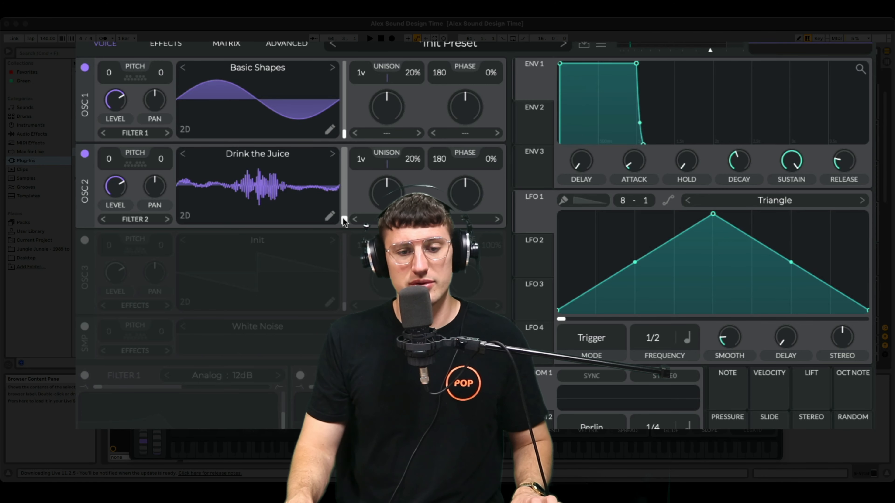
Sweep Osc 2's wave frame, set Osc 1's distortion to FM <- Osc 2, and assign LFO 1 to the FM amount.
left_click_drag(344, 222, 345, 152)
left_click(465, 133)
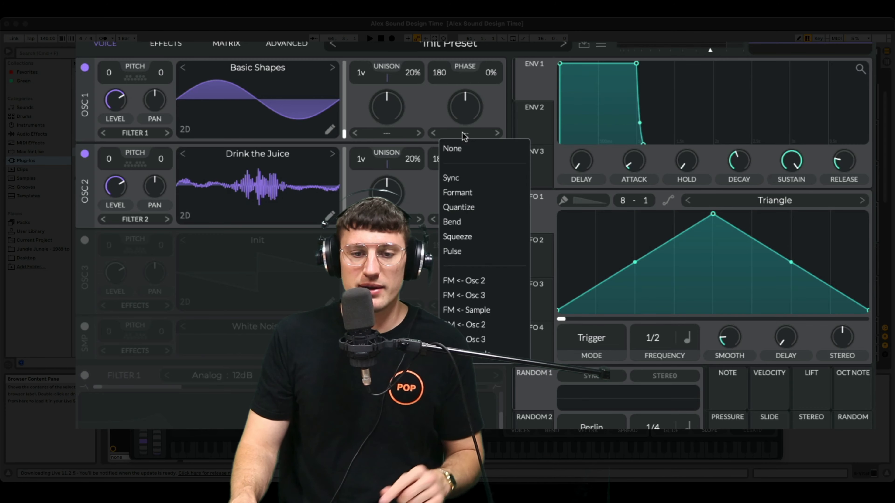
left_click(473, 281)
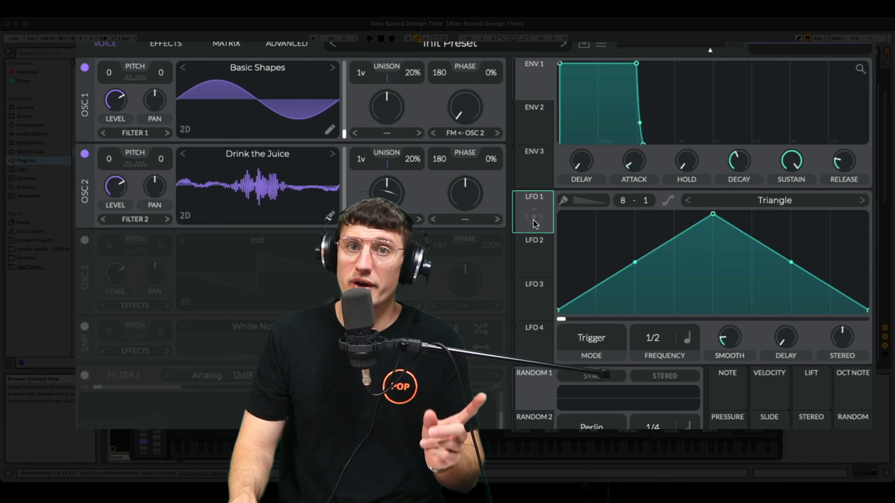
left_click_drag(533, 219, 465, 174)
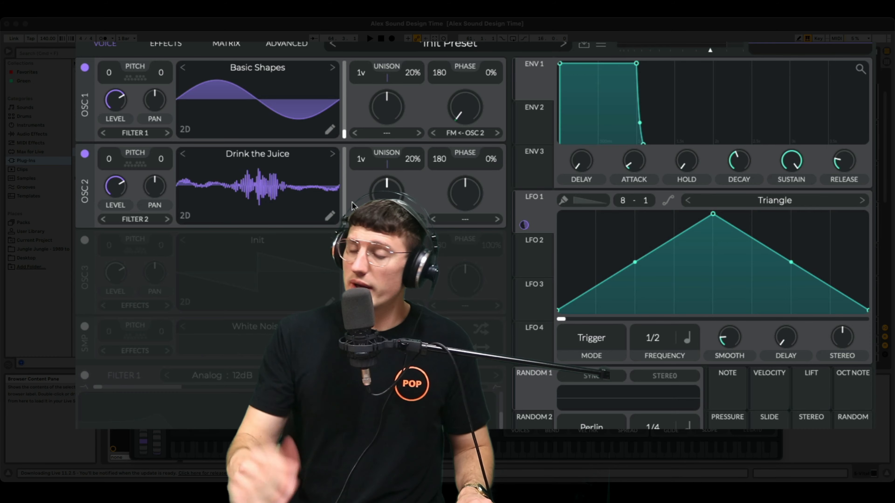
mouse_move(523, 225)
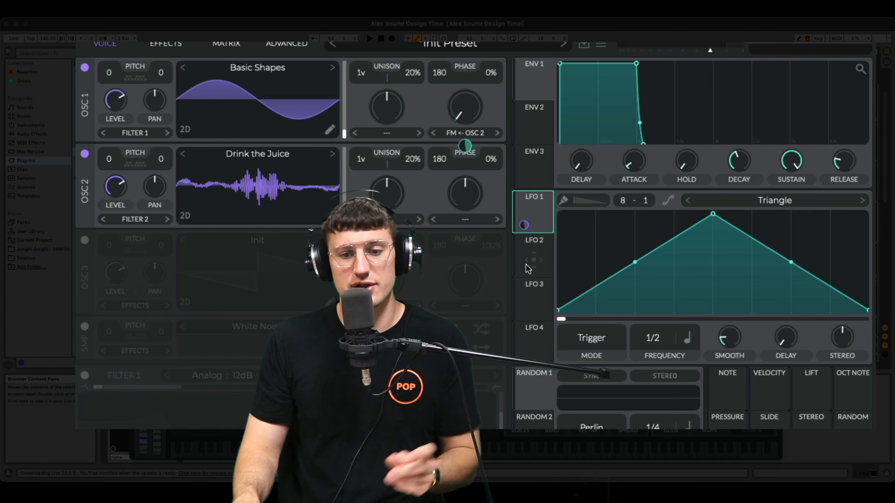
Assign LFO 2 to Osc 2's wave frame as a bipolar modulation and reshape its triangle into a rising ramp.
left_click_drag(533, 265, 321, 204)
left_click_drag(713, 219, 867, 214)
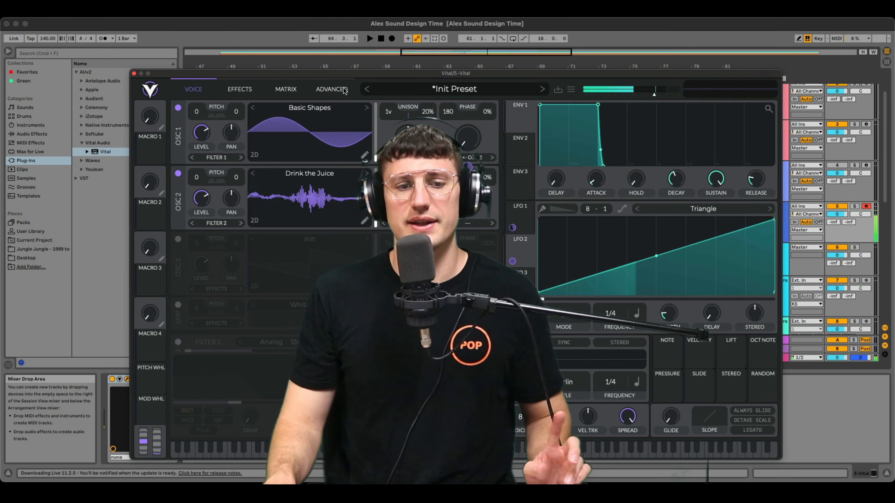
left_click(278, 92)
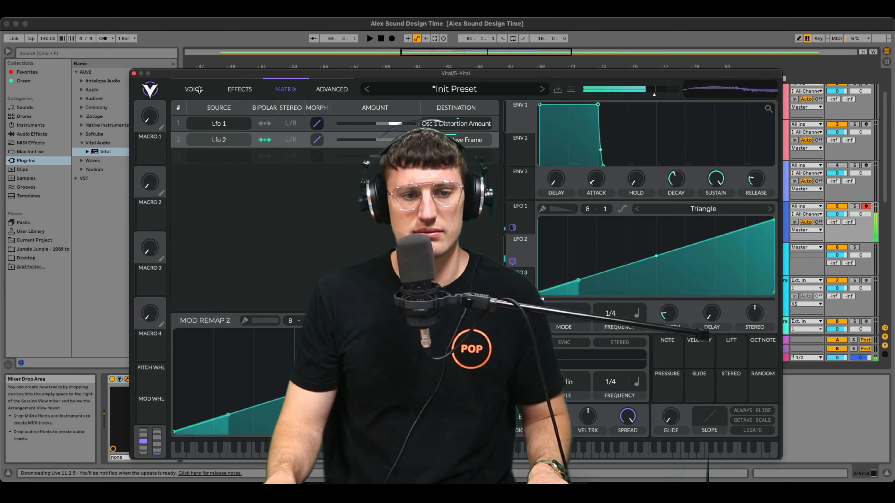
left_click(195, 88)
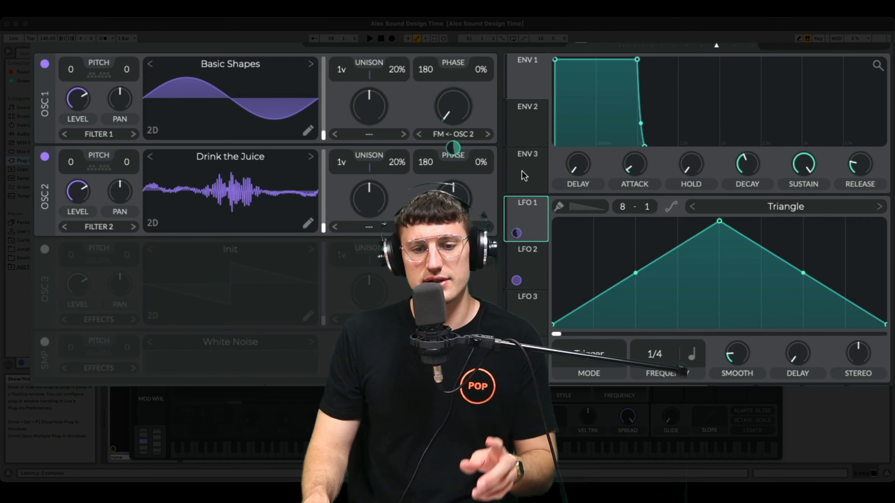
Set LFO 1's FM depth to about 0.387, raise Osc 2's wave frame to mid-range, and set LFO 2's frame depth to about 171.4.
left_click_drag(467, 167, 453, 147)
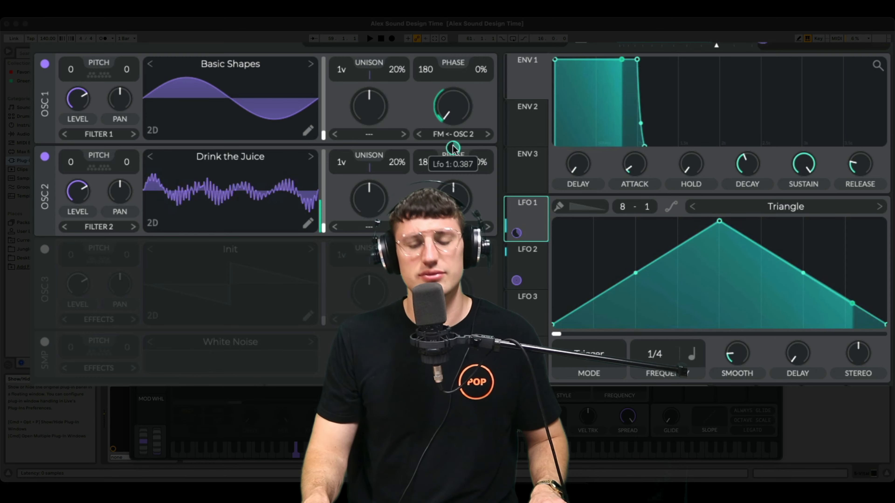
left_click(520, 257)
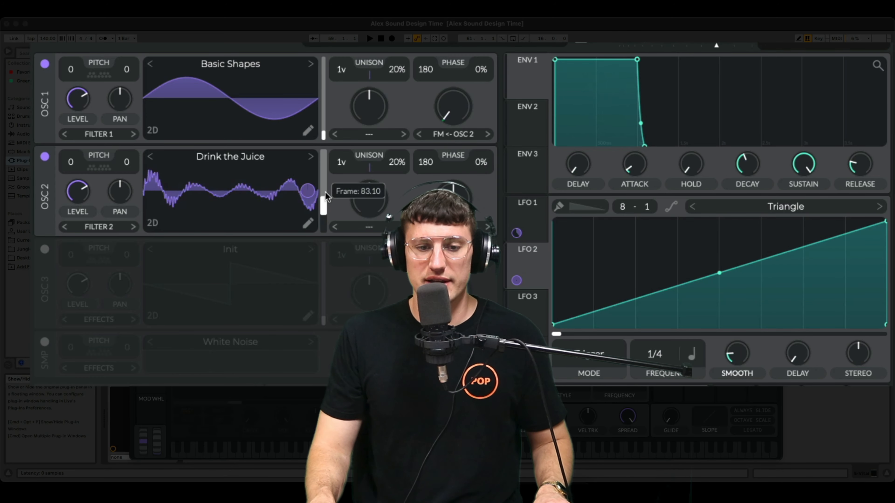
mouse_move(326, 195)
left_mouse_down()
mouse_move(325, 162)
mouse_move(323, 202)
mouse_move(323, 176)
mouse_move(310, 198)
left_mouse_up()
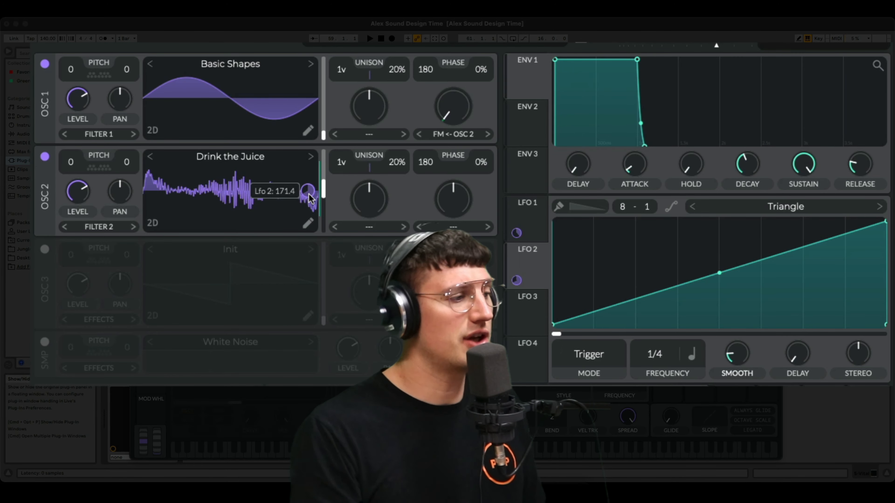
Transpose Osc 2 up 12 semitones and enable Osc 3 with a Basic Shapes saw wave, also transposed up 12.
left_click_drag(71, 163, 78, 96)
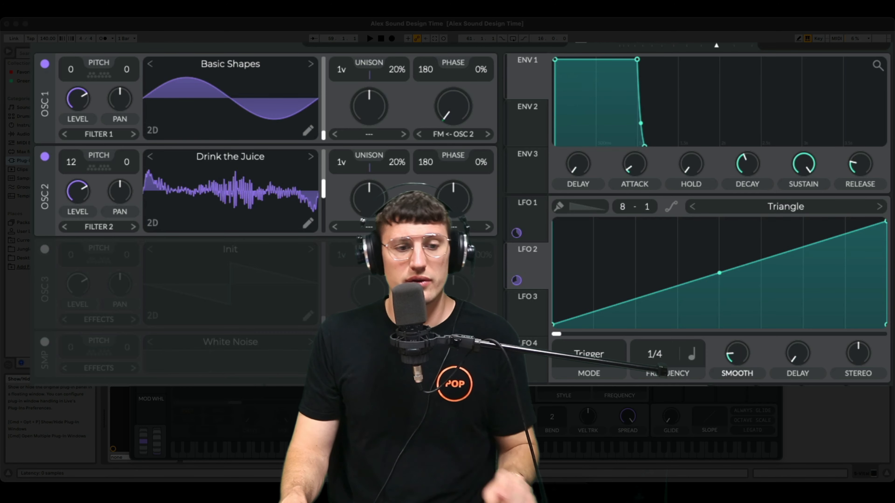
left_click(45, 249)
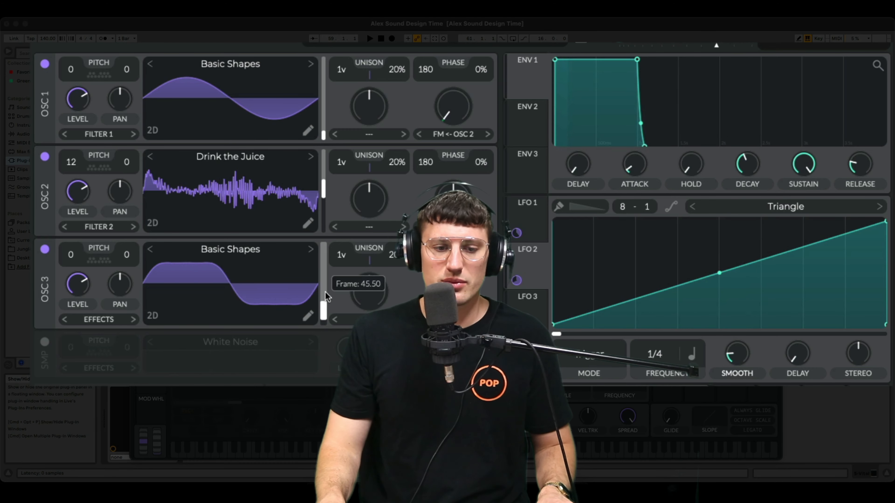
left_click_drag(328, 296, 328, 279)
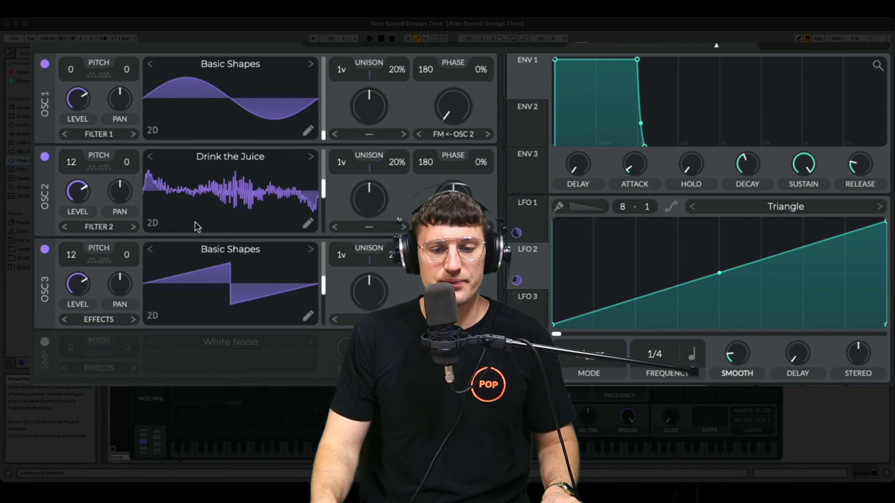
Turn the Osc 2 and Osc 3 levels down to zero and assign LFO 1 to the Osc 3 level.
mouse_move(82, 284)
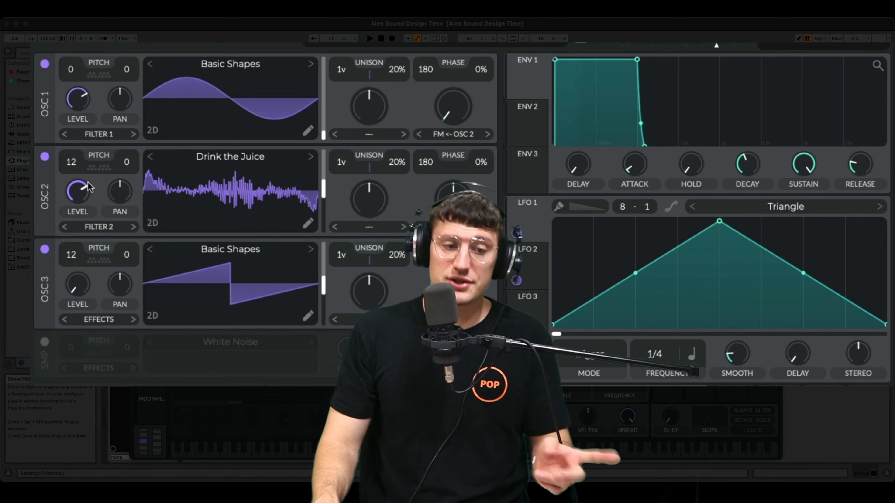
left_click_drag(79, 192, 79, 215)
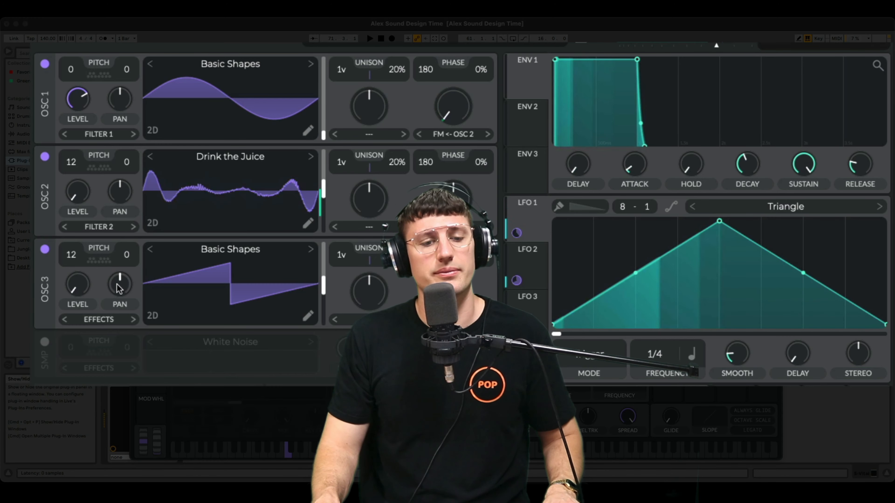
left_click_drag(517, 232, 80, 294)
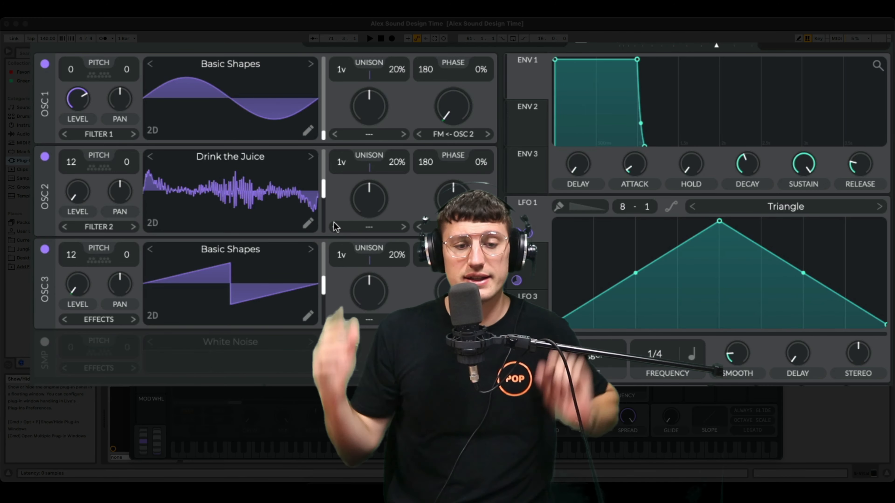
Give Osc 3 two unison voices at 11% detune plus some FM from Osc 2, and audition the patch an octave lower.
left_click_drag(342, 256, 344, 229)
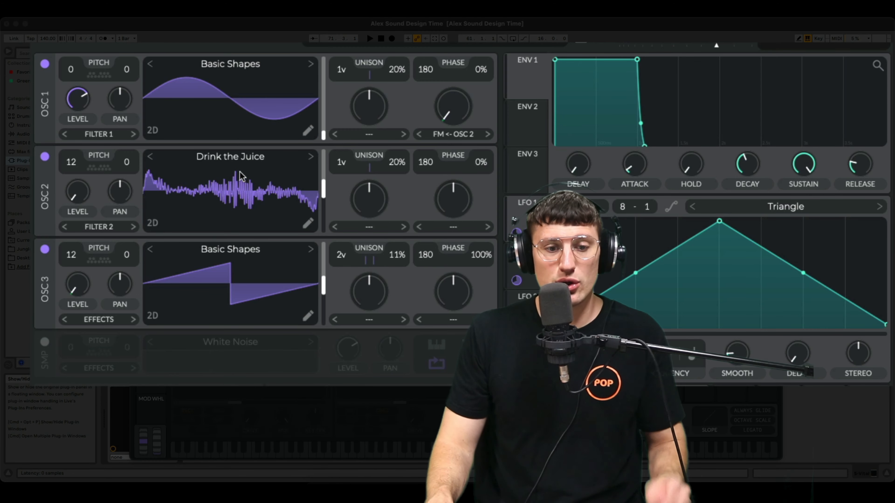
left_click_drag(447, 291, 474, 322)
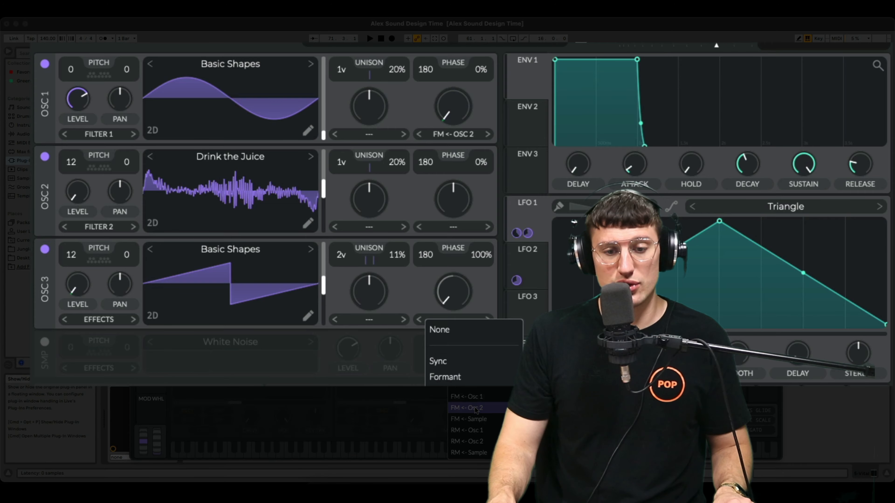
mouse_move(456, 305)
left_mouse_down()
mouse_move(446, 243)
mouse_move(464, 299)
left_mouse_up()
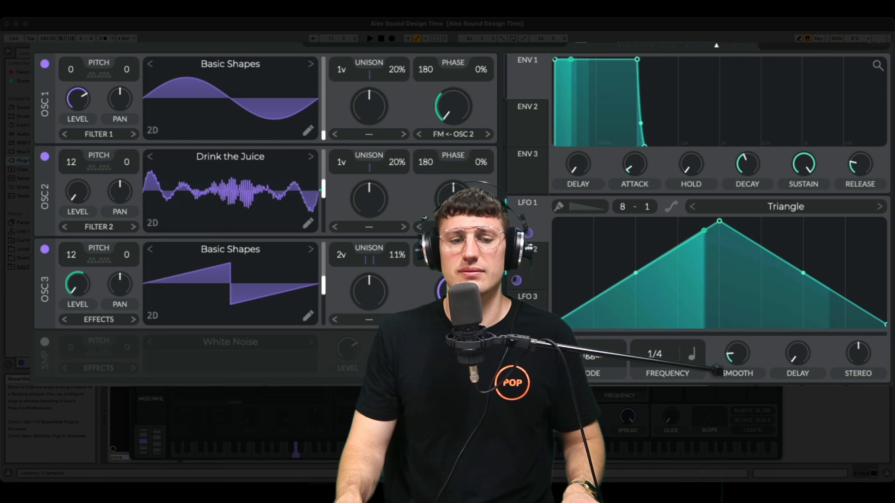
key("z")
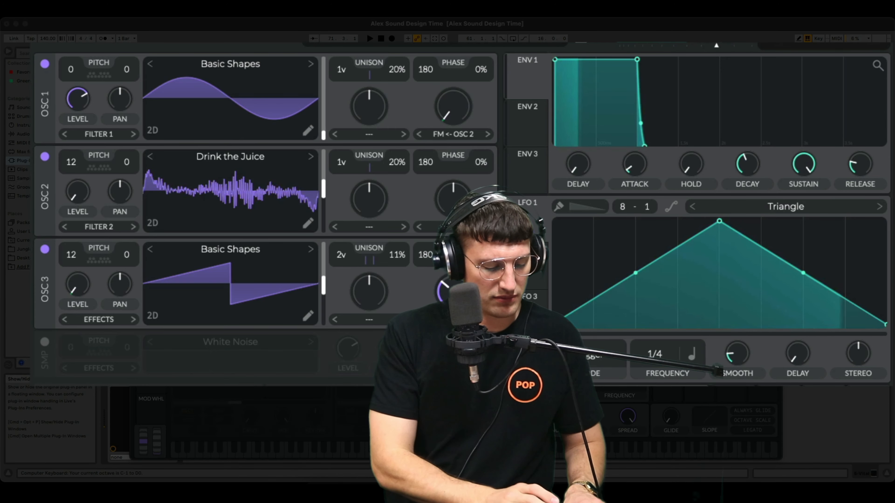
key("s")
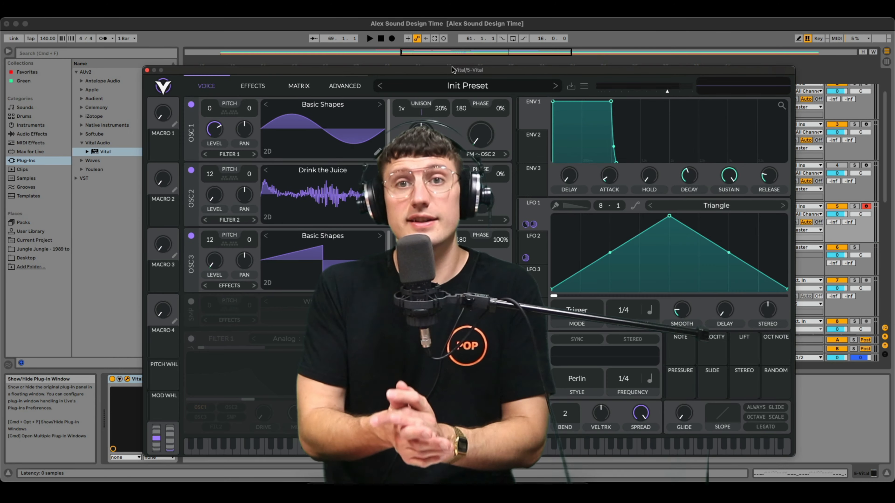
Enable the Distortion effect with Soft Clip at full mix and raise its drive.
left_click(253, 86)
left_click(191, 217)
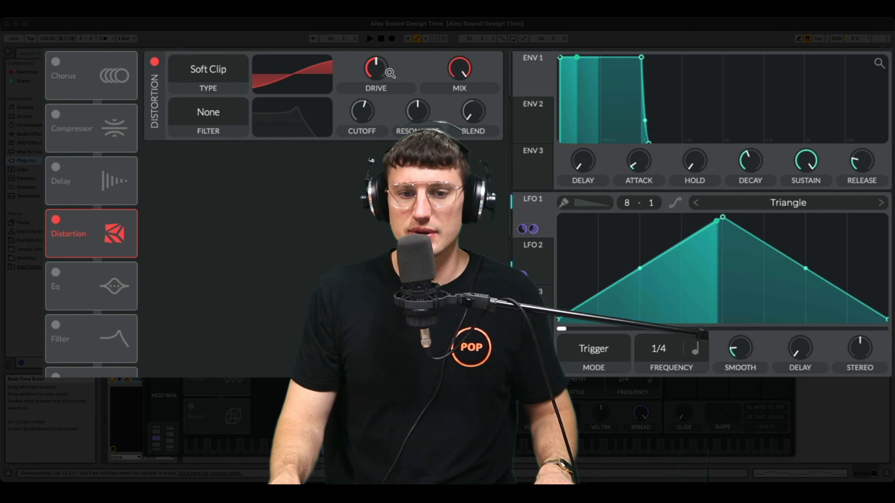
mouse_move(421, 114)
left_click_drag(376, 68, 374, 53)
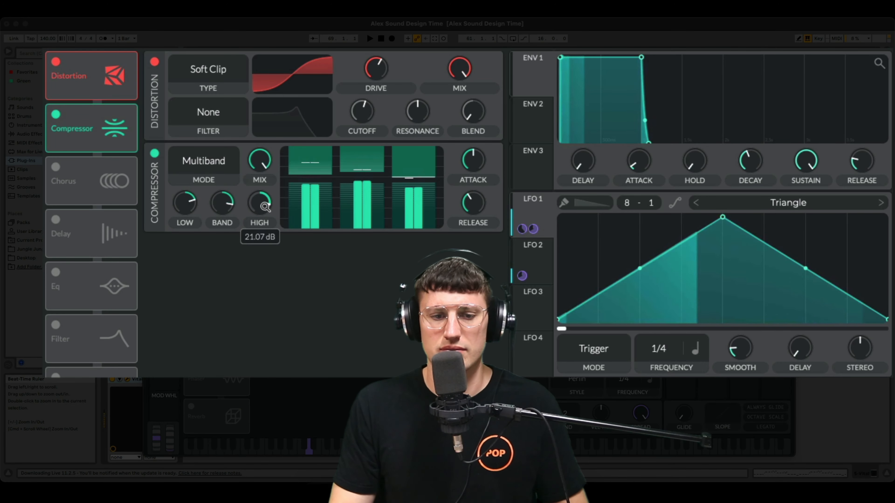
Adjust the high-band gain of the multiband compressor placed after the distortion, and compare the sound with it bypassed and active.
left_click_drag(265, 203, 260, 205)
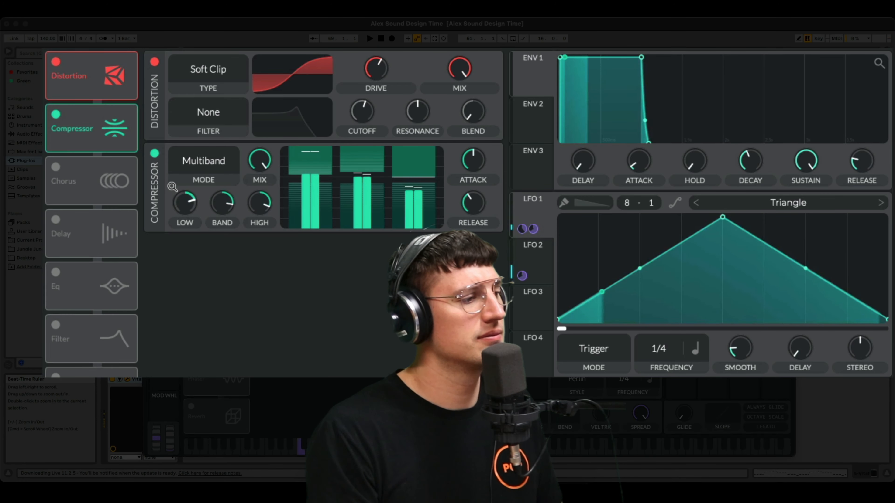
left_click(155, 153)
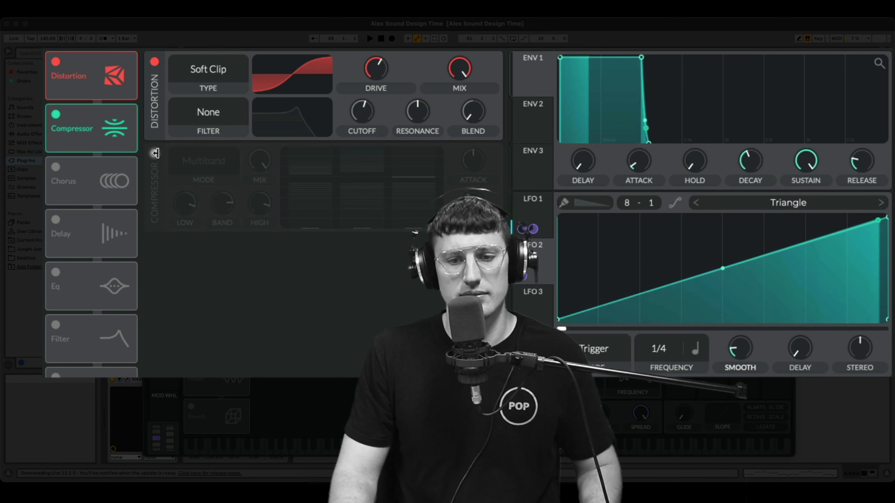
left_click(154, 153)
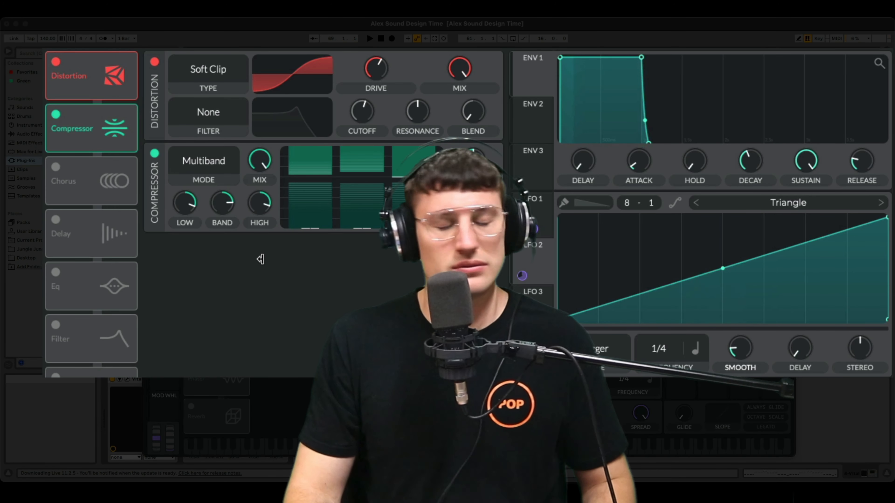
Boost the EQ's mid and high bands slightly and shift both to lower cutoff frequencies.
left_click_drag(430, 279, 401, 270)
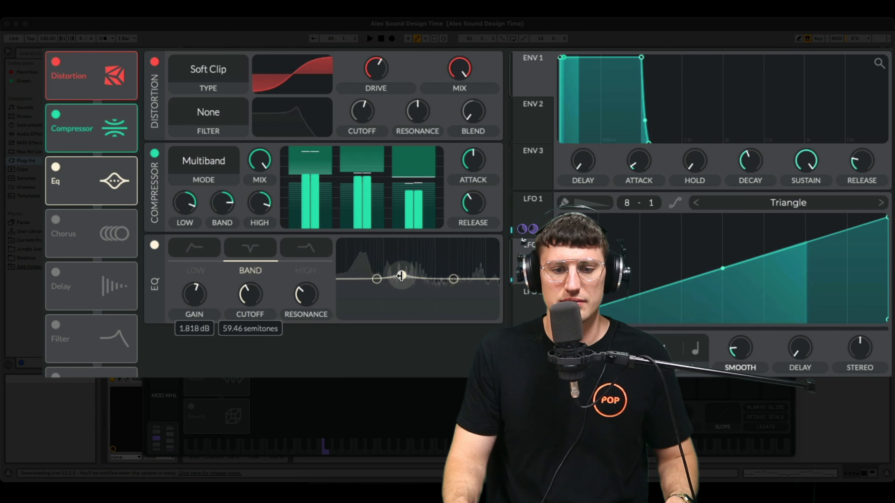
left_click_drag(399, 274, 387, 266)
left_click_drag(451, 276, 421, 272)
Bypass the EQ, compressor and distortion, then re-enable all three to compare the bass with and without effects.
left_click(155, 245)
left_click(154, 154)
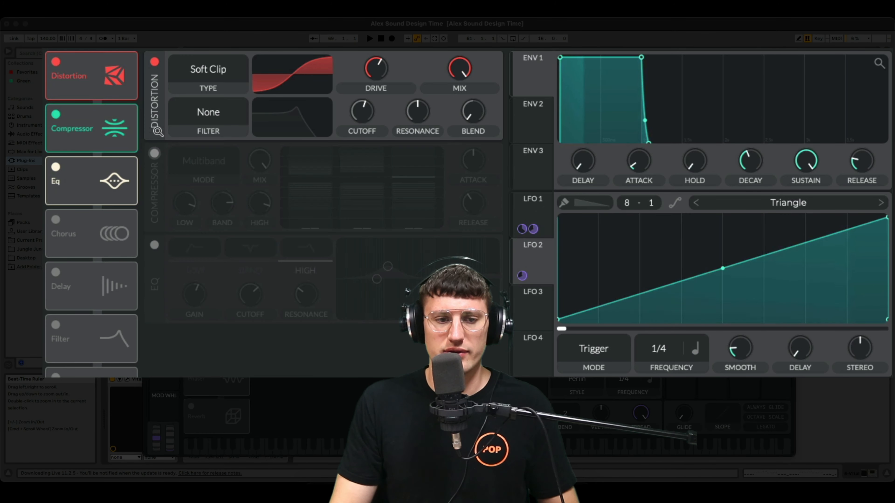
left_click(154, 62)
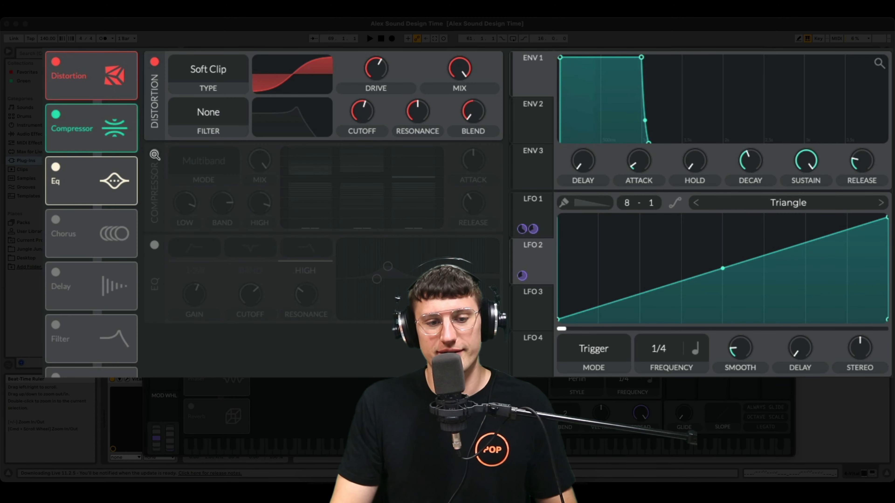
left_click(154, 153)
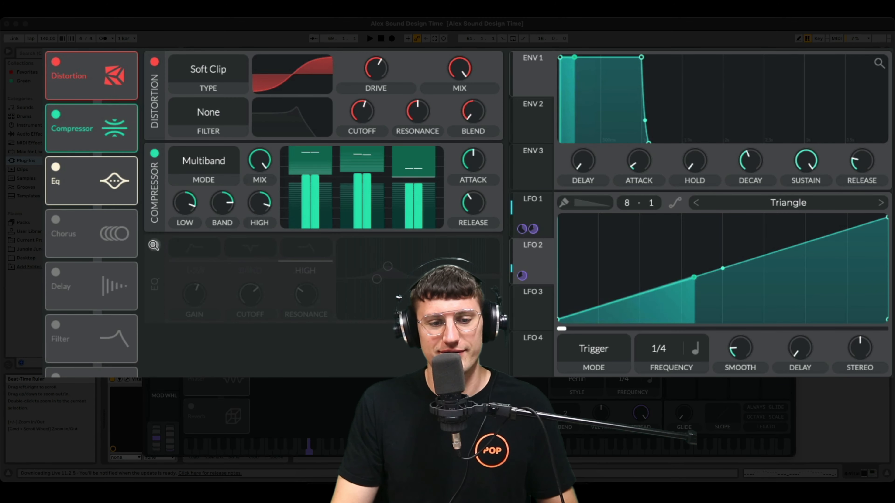
left_click(154, 245)
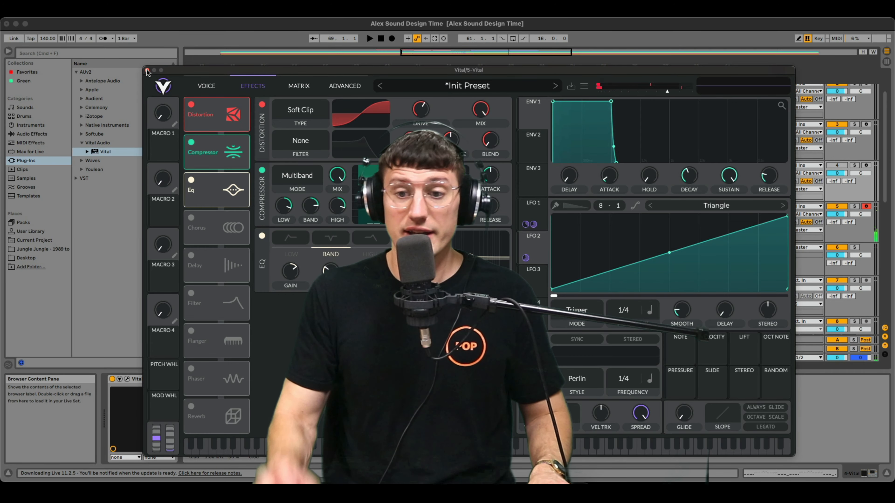
Close the synth window, add a Saturator after Vital on the bass track, and audition the part with the drums.
left_click(147, 69)
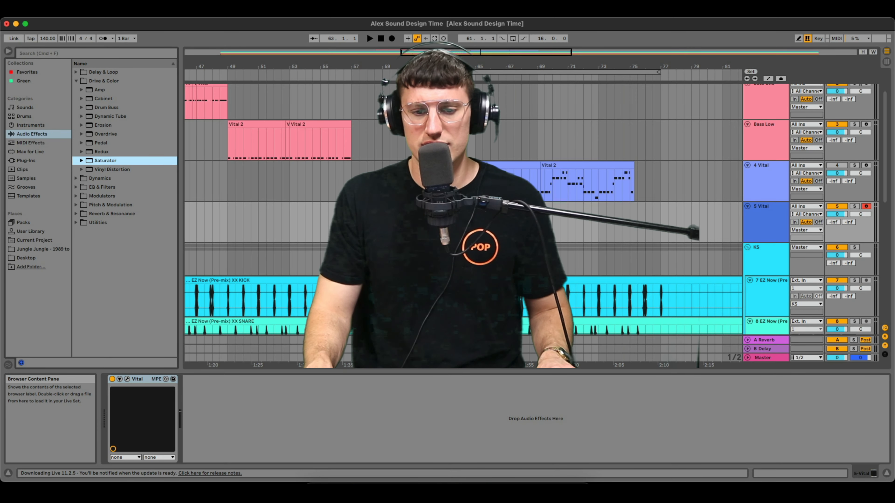
left_click_drag(105, 161, 242, 407)
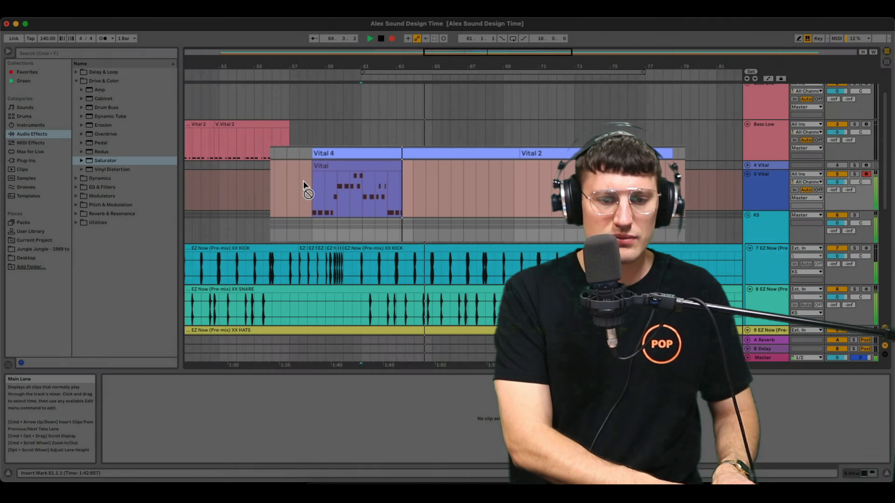
key("space")
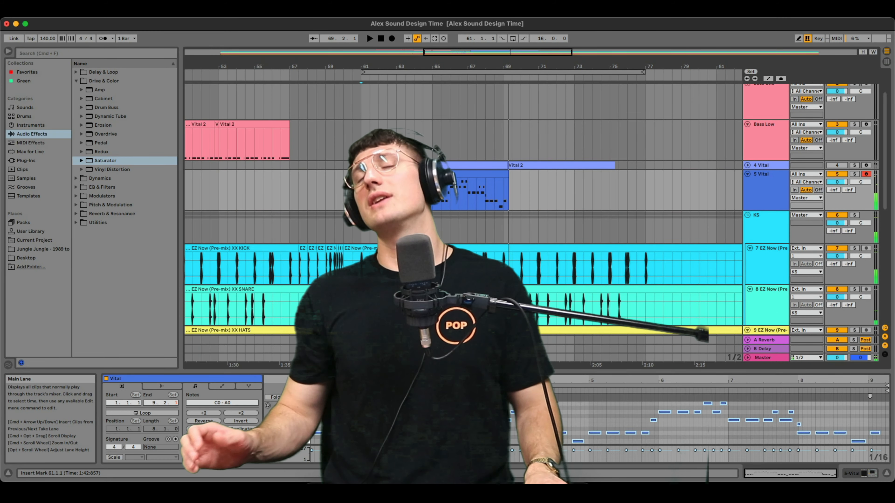
Duplicate the Vital track and name the pair Drop Two 1 and Drop Two 2, keeping the first clip on one and the second on the other.
left_click_drag(502, 189, 531, 189)
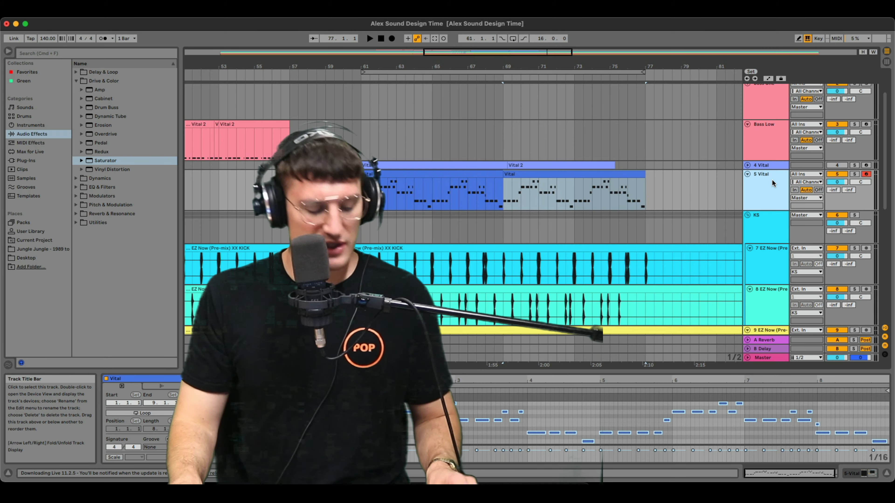
key("super+d")
key("Delete")
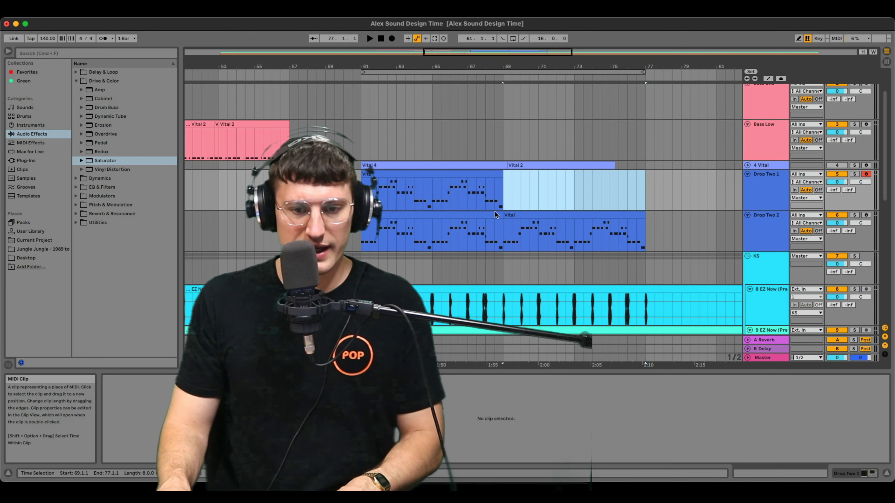
left_click(468, 216)
key("Delete")
left_click(557, 216)
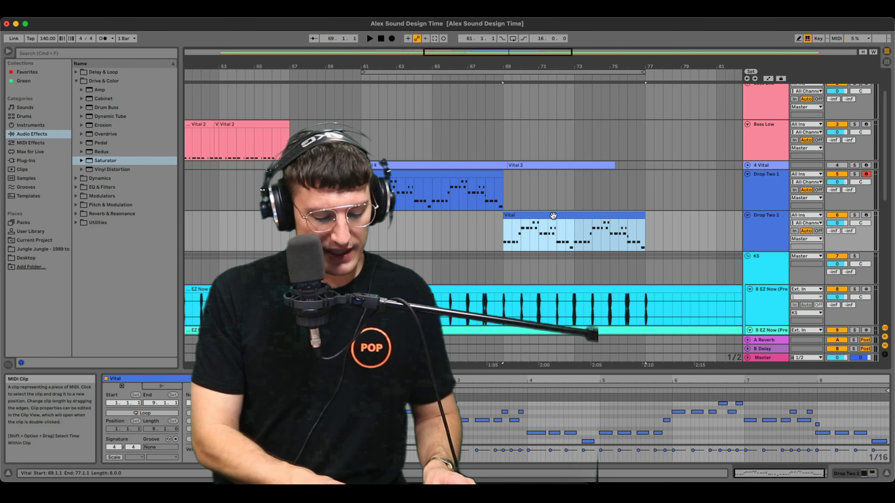
Loop the Drop Two 2 clip, set Osc 2's pitch to 0 in that track's Vital, and take the track out of solo.
key("super+l")
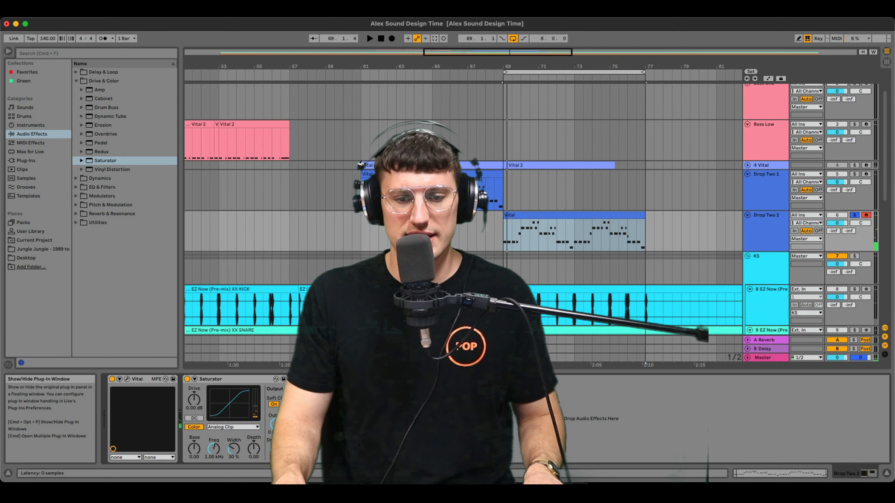
left_click(126, 379)
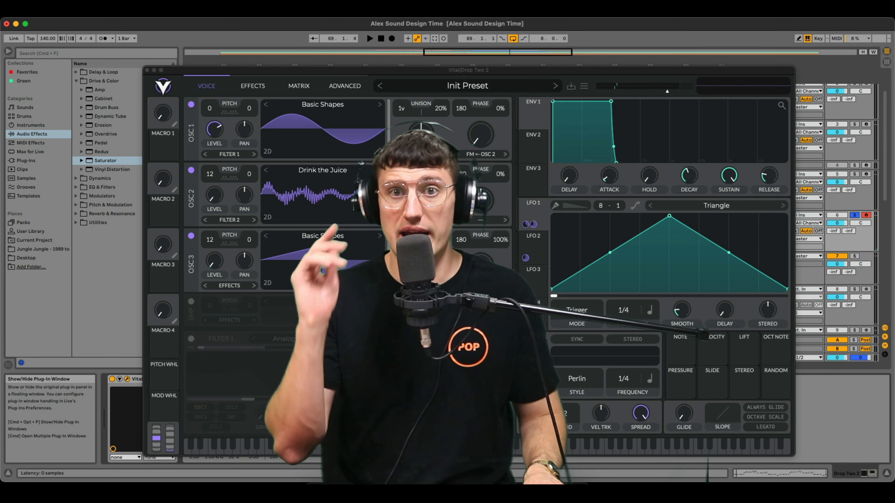
left_click_drag(210, 174, 196, 223)
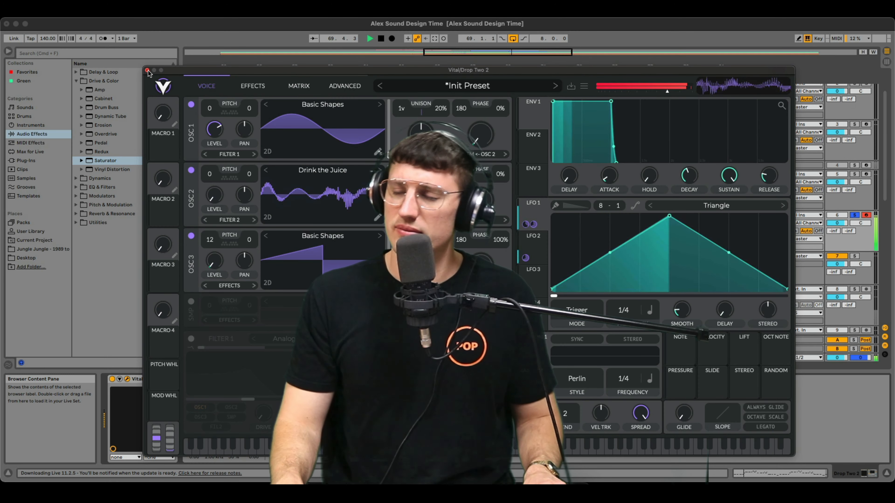
left_click(147, 70)
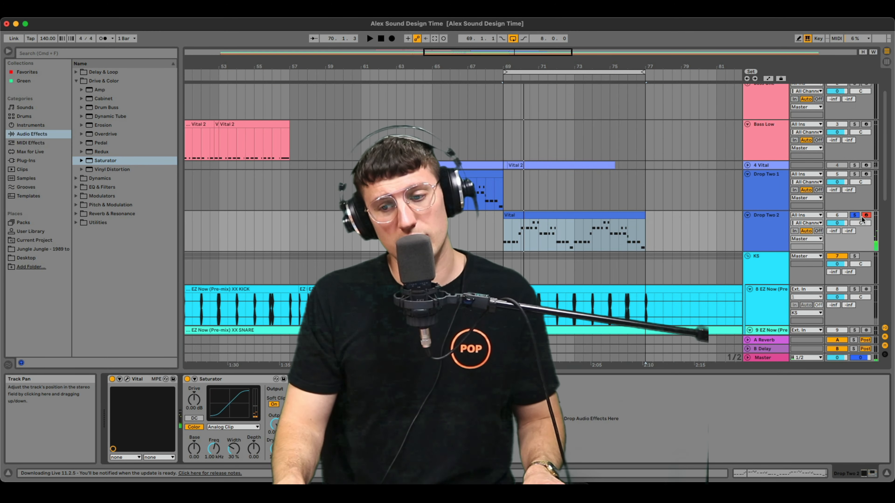
left_click(855, 215)
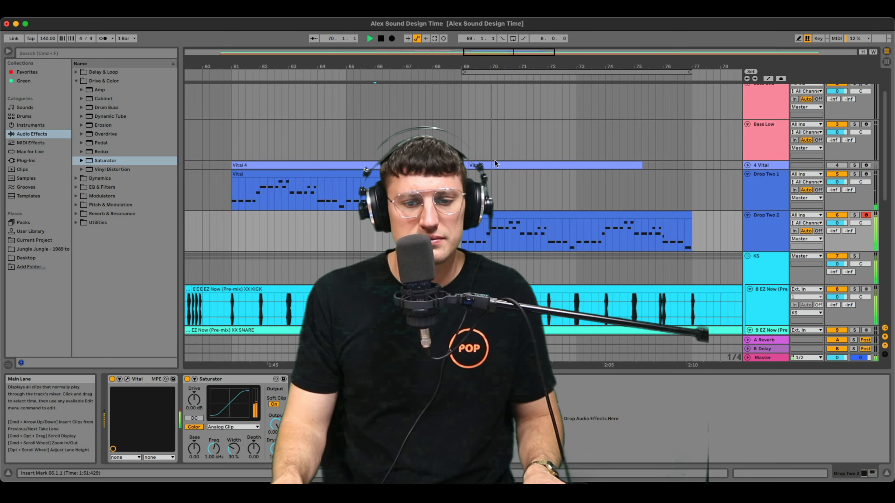
Play the two drop parts in context and group Drop Two 1 and Drop Two 2 under the name Drop 2.
key("space")
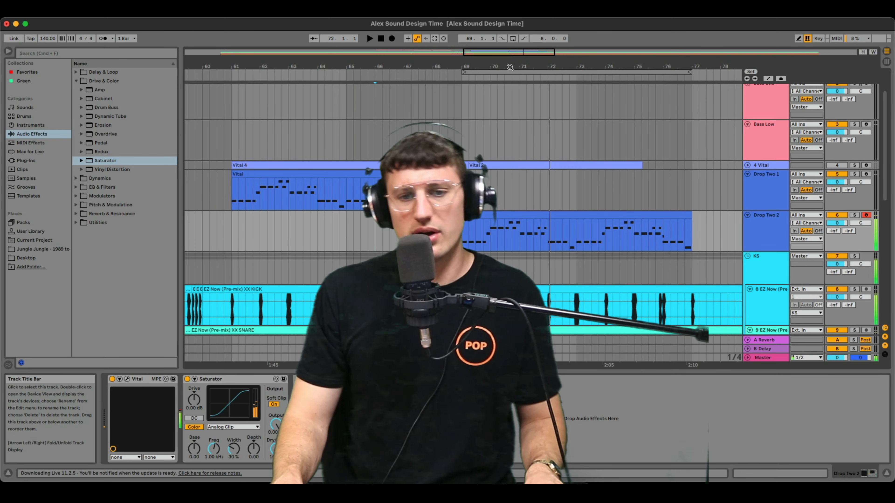
left_click_drag(510, 67, 498, 39)
left_click(763, 183)
left_click(763, 222, "shift")
key("super+g")
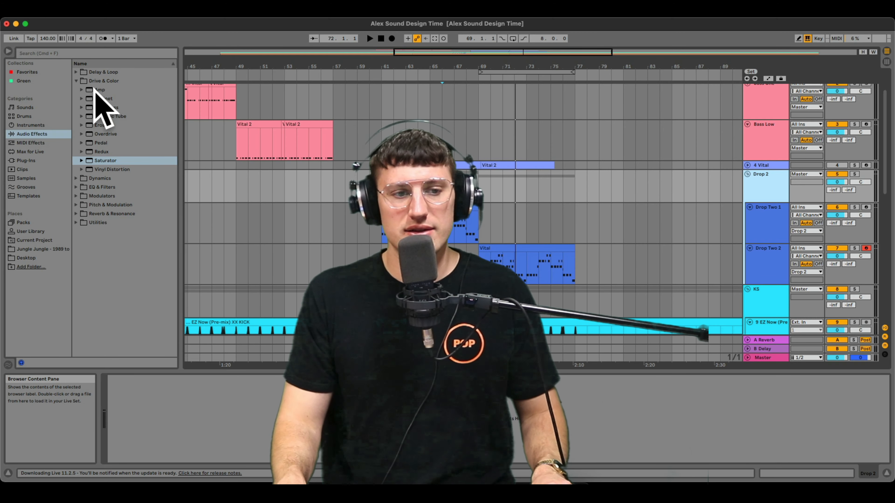
Add a Compressor from the Dynamics effects to the Drop 2 group.
left_click(80, 82)
left_click(99, 89)
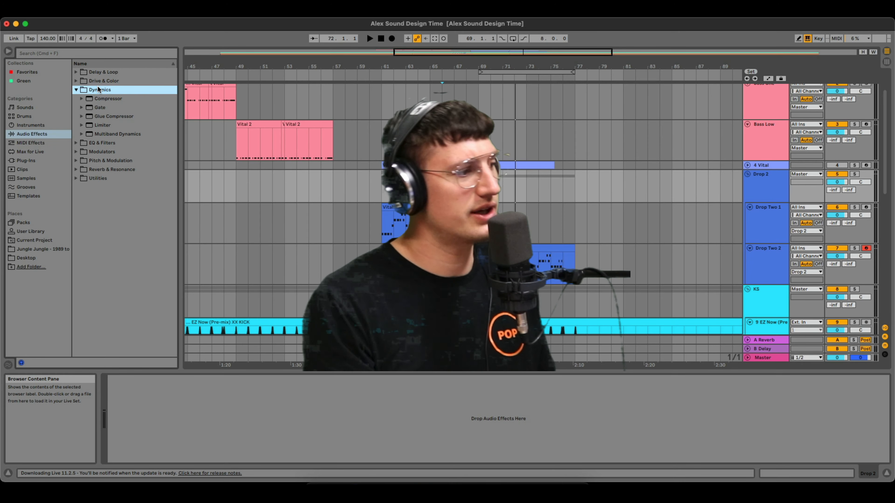
key("Down")
key("Return")
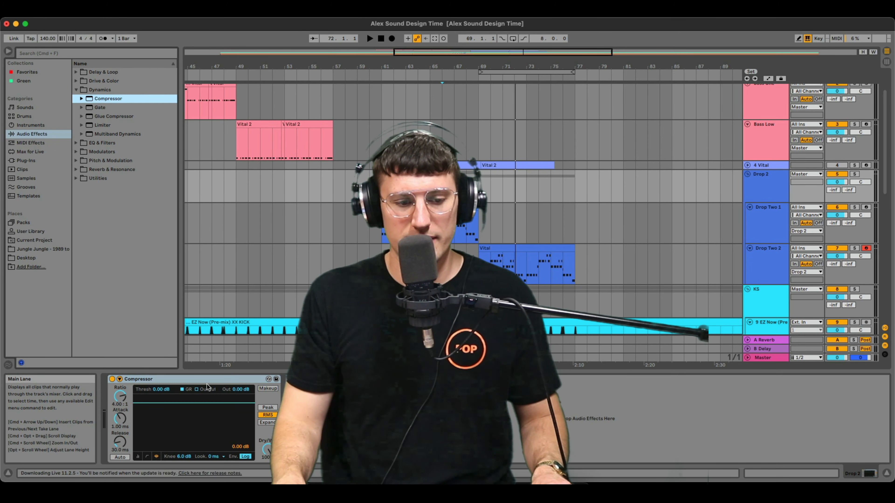
Sidechain the compressor to the KS group with an infinite ratio, 0.01 ms attack and -31 dB threshold.
left_click(119, 379)
left_click(126, 402)
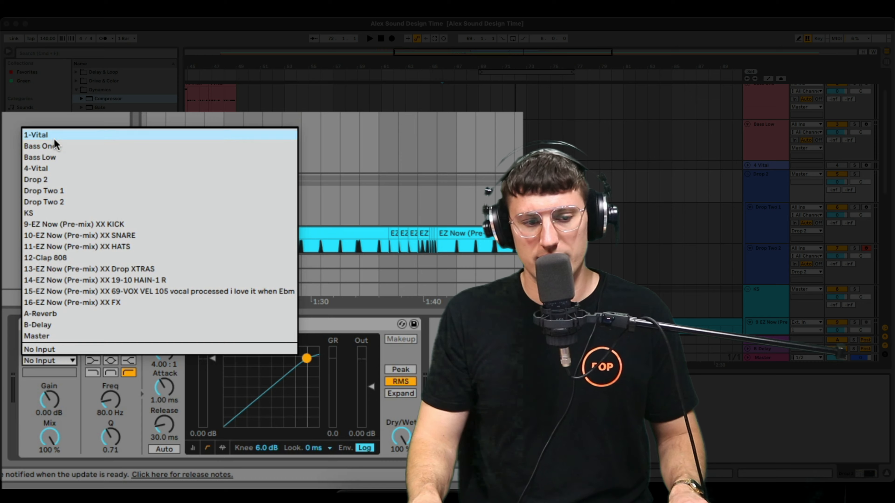
left_click(35, 213)
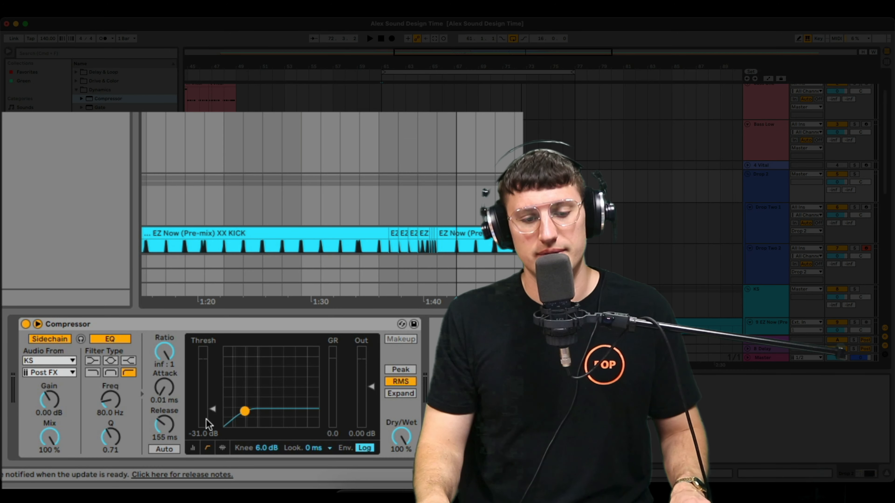
Set the compressor's release to 91.4 ms and its threshold to -21.3 dB while auditioning the ducking.
key("space")
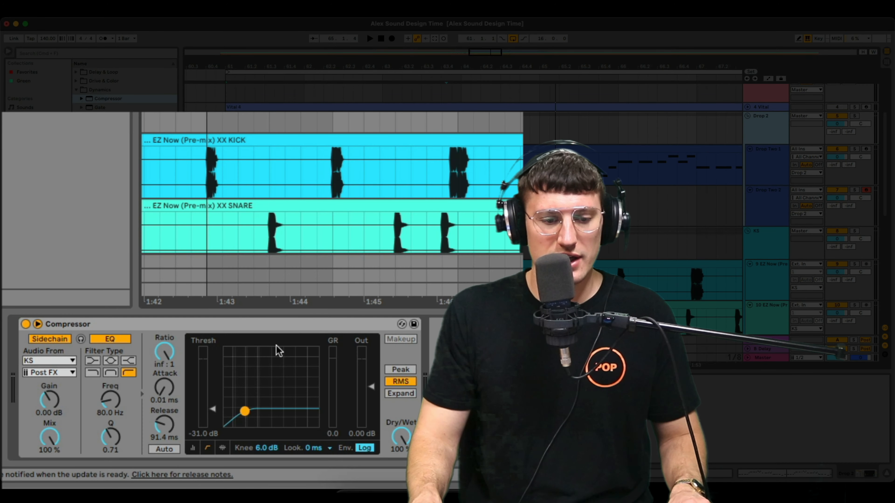
left_click_drag(214, 408, 214, 405)
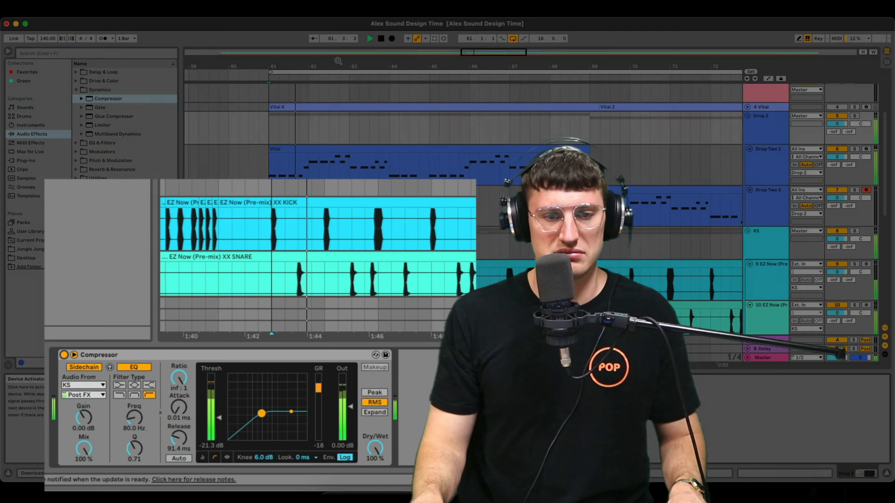
left_click_drag(337, 66, 394, 48)
key("space")
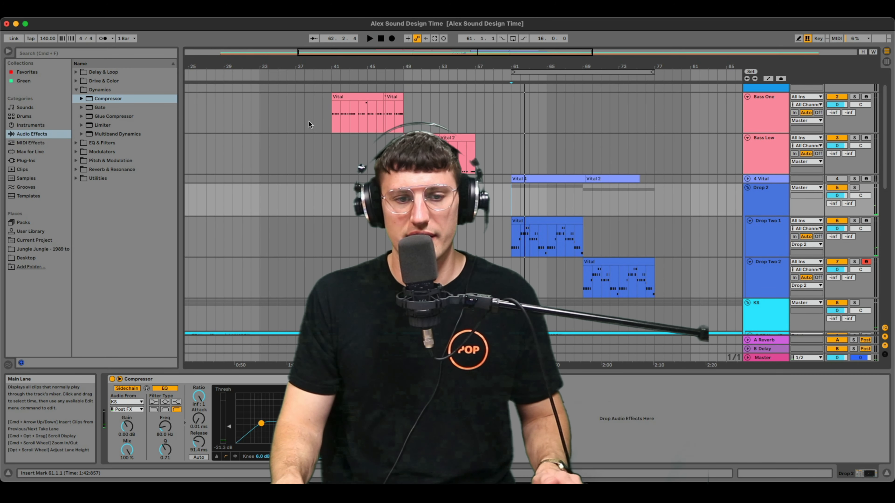
Play the arrangement from the start of the Bass One clip at bar 41 to hear the sections in sequence.
left_click(330, 114)
key("space")
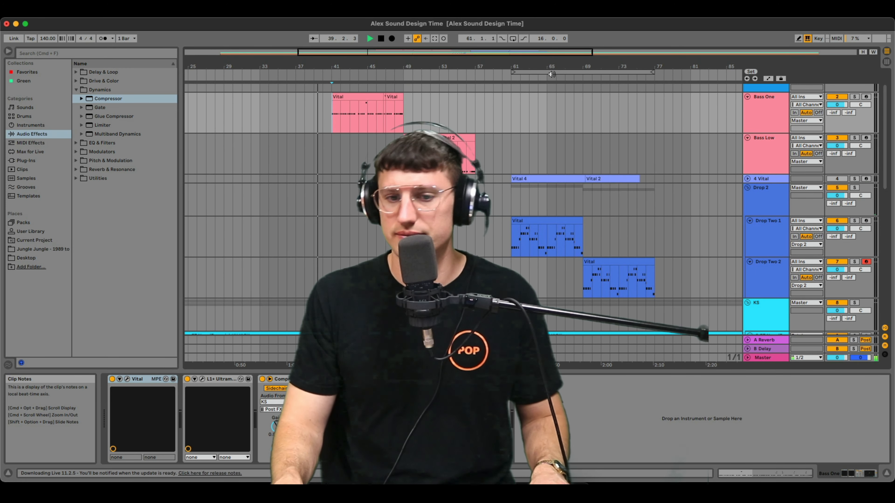
left_click_drag(564, 66, 508, 69)
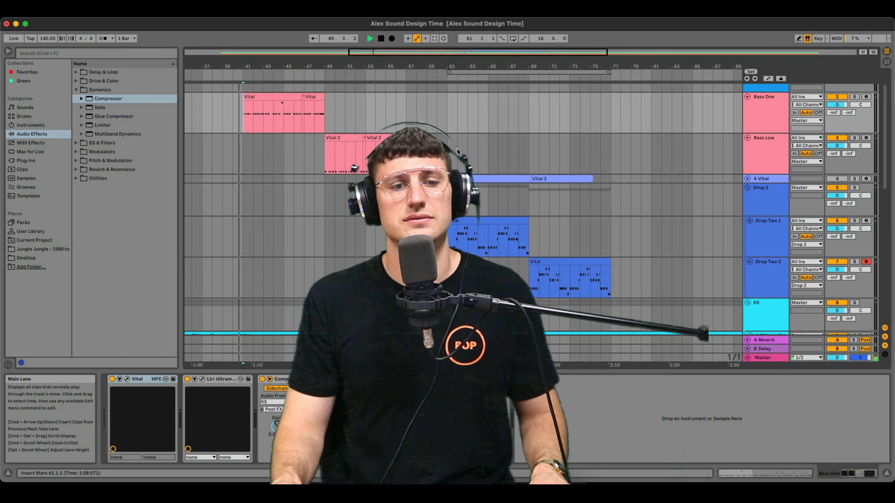